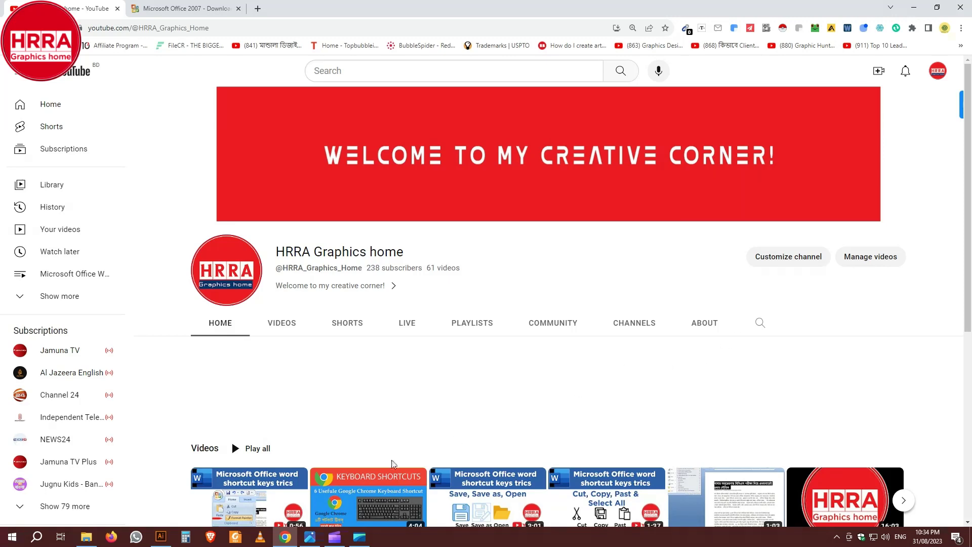
Step: Switch to File Explorer and open the inner Office2007 folder inside Microsoft Office on the SOFTWARE (E:) drive
left_click(86, 536)
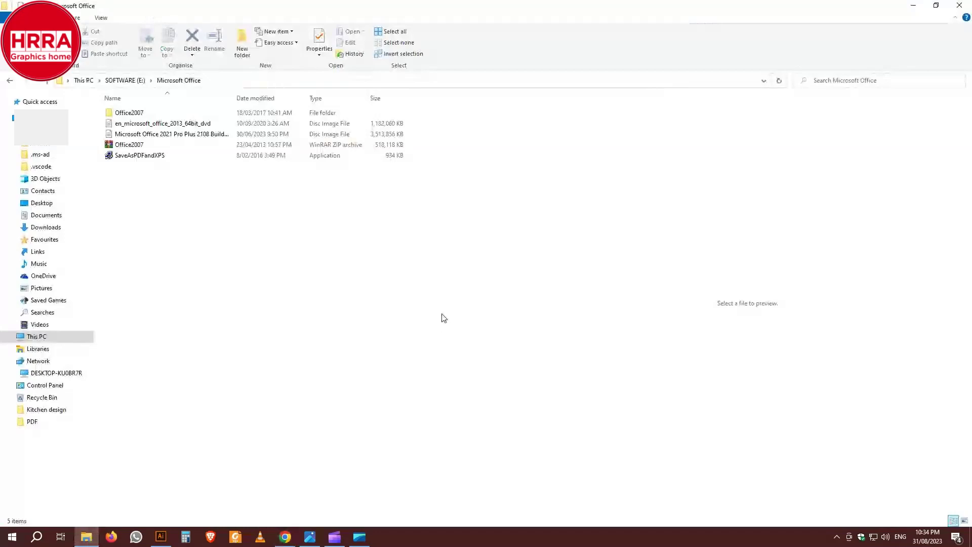
double_click(162, 113)
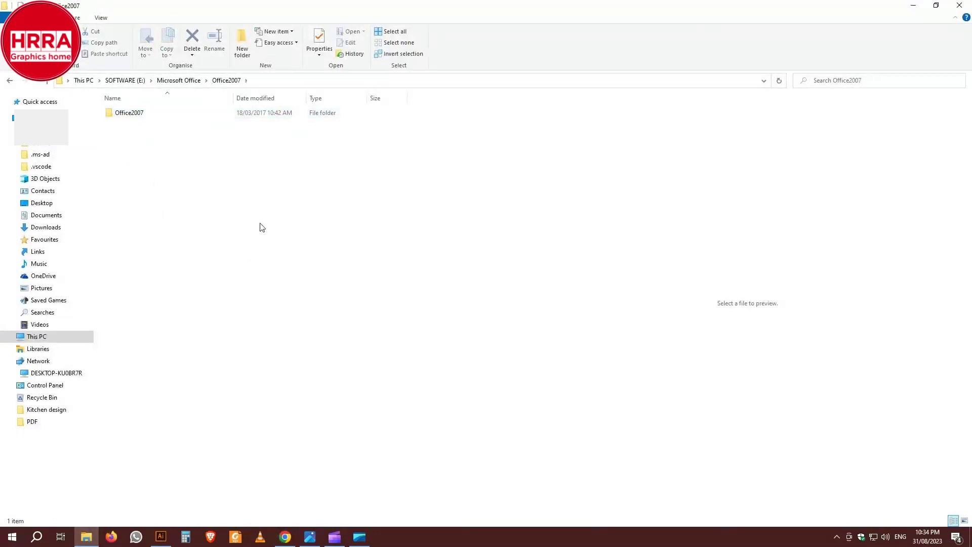
double_click(147, 115)
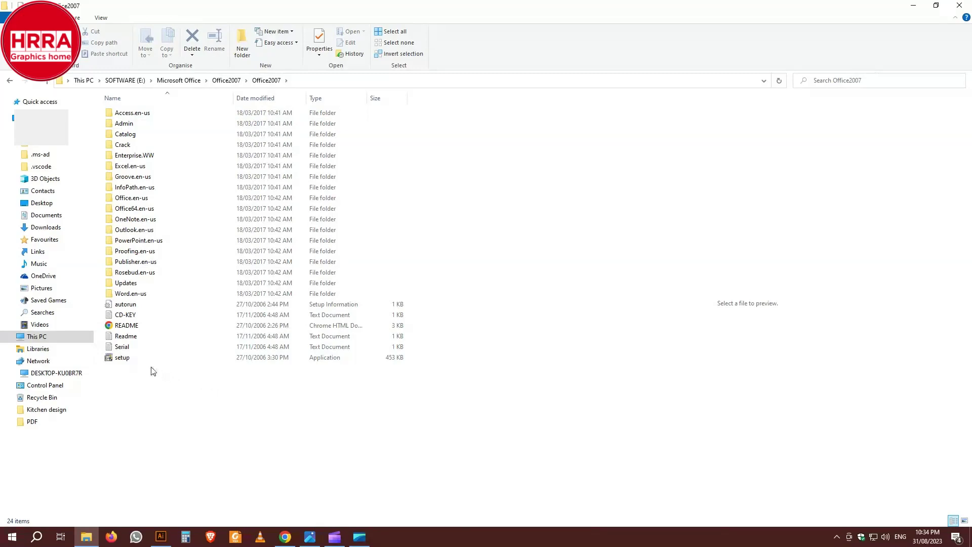
Step: Preview the CD-KEY and Serial text files to check the install key they contain
left_click(138, 349)
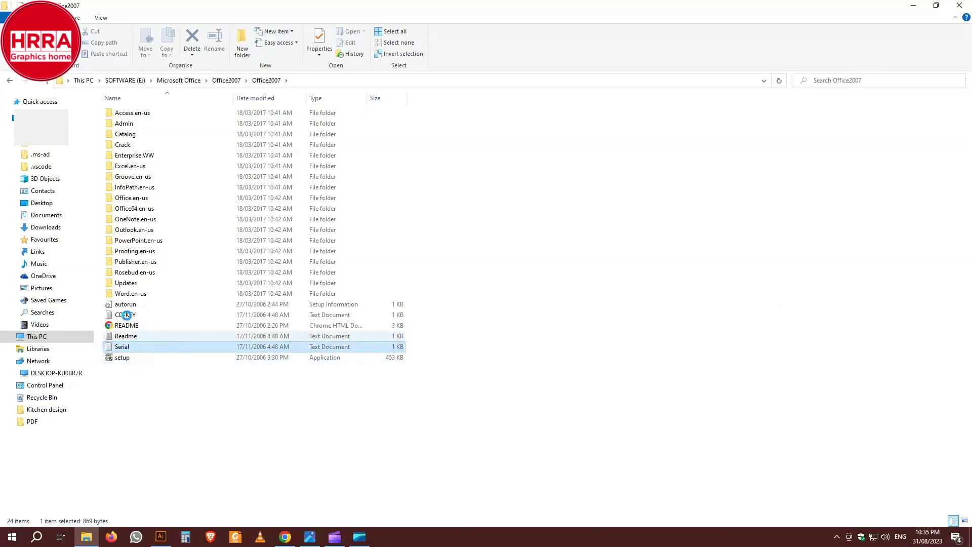
left_click(154, 319)
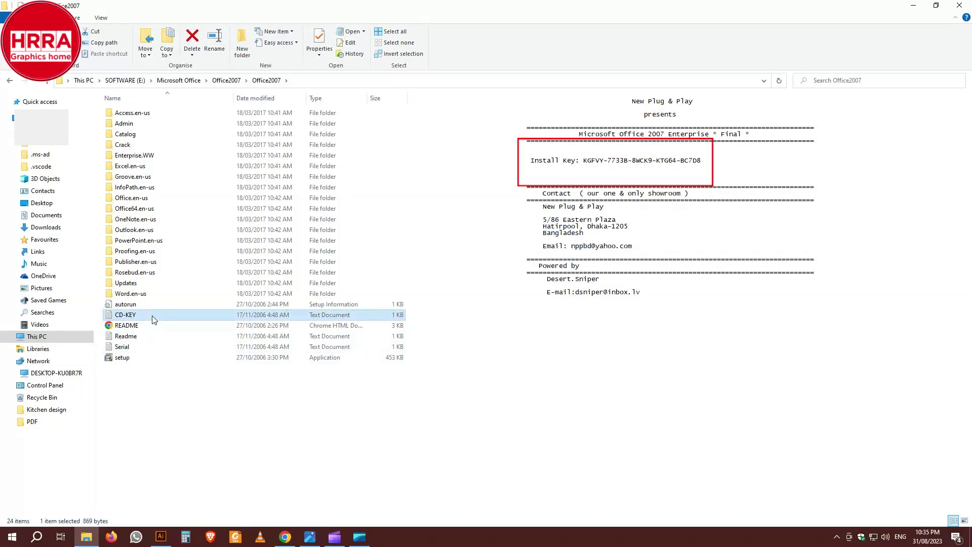
left_click(584, 161)
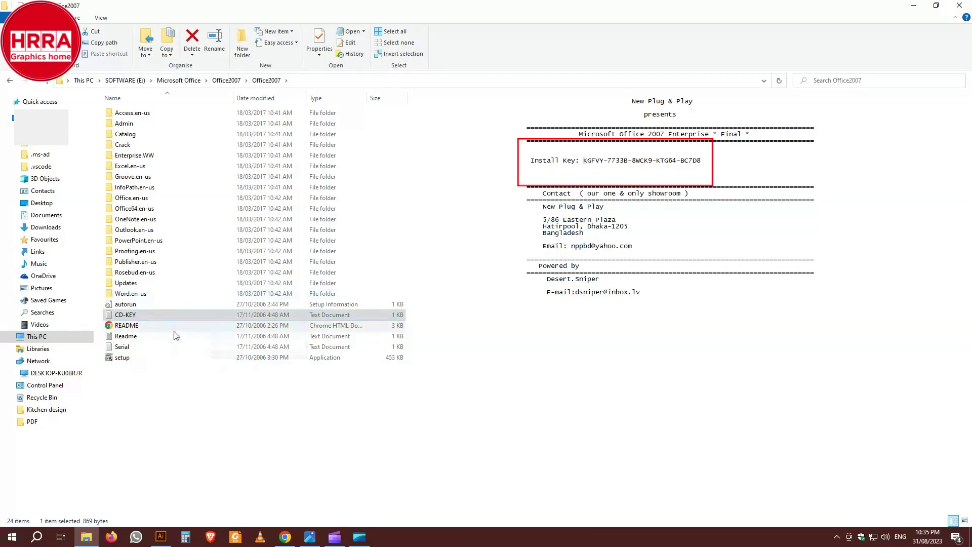
left_click(133, 346)
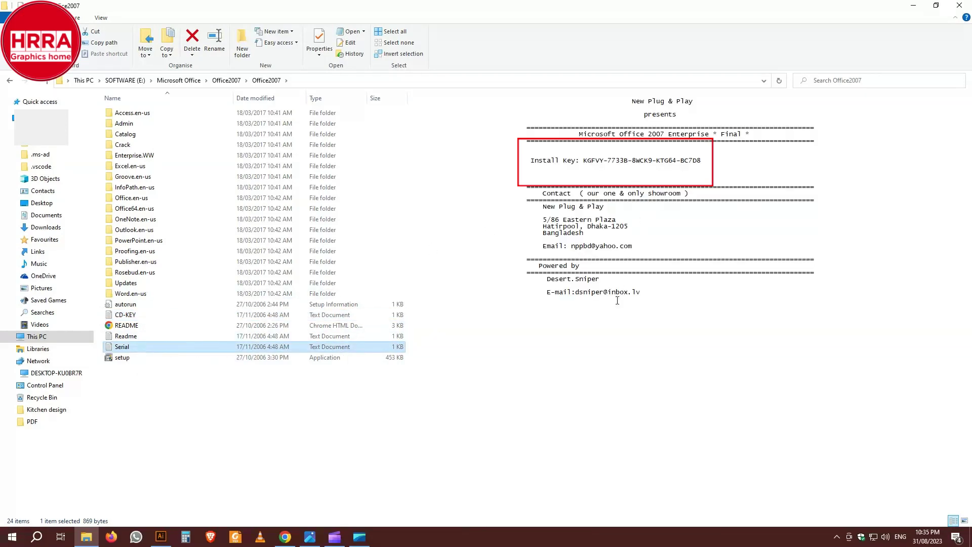
left_click(707, 161)
Step: Open the Serial text file in Notepad, copy its install key and minimise the file's window
left_click(170, 350)
double_click(169, 349)
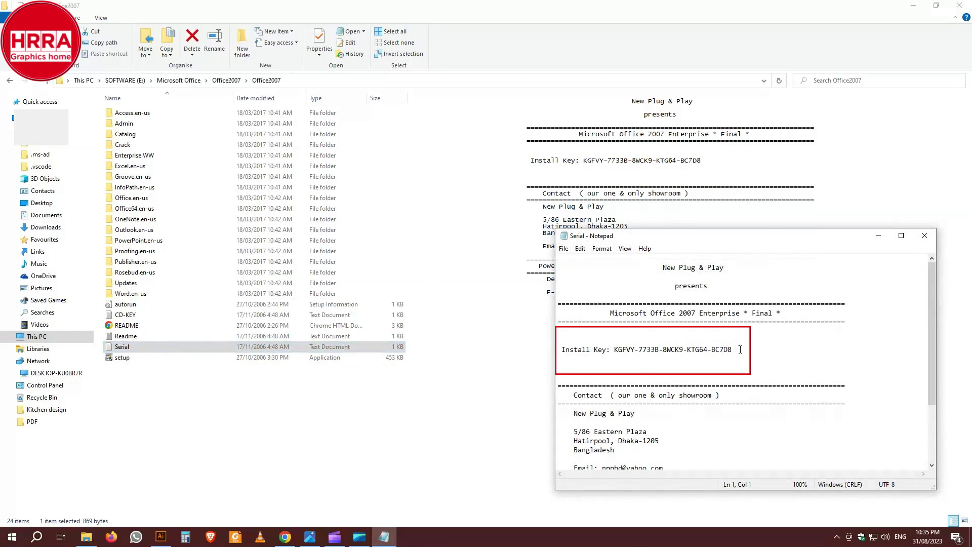
left_click_drag(734, 349, 614, 350)
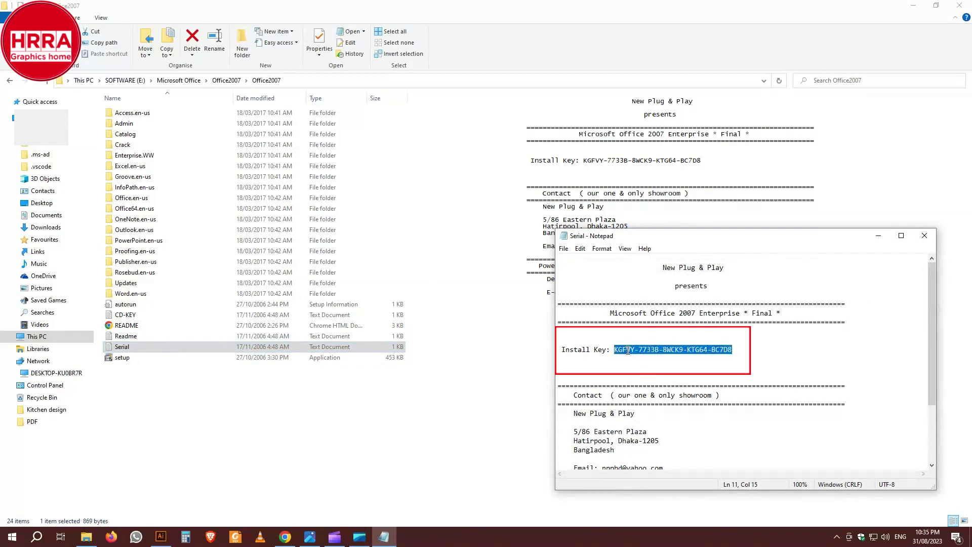
right_click(628, 350)
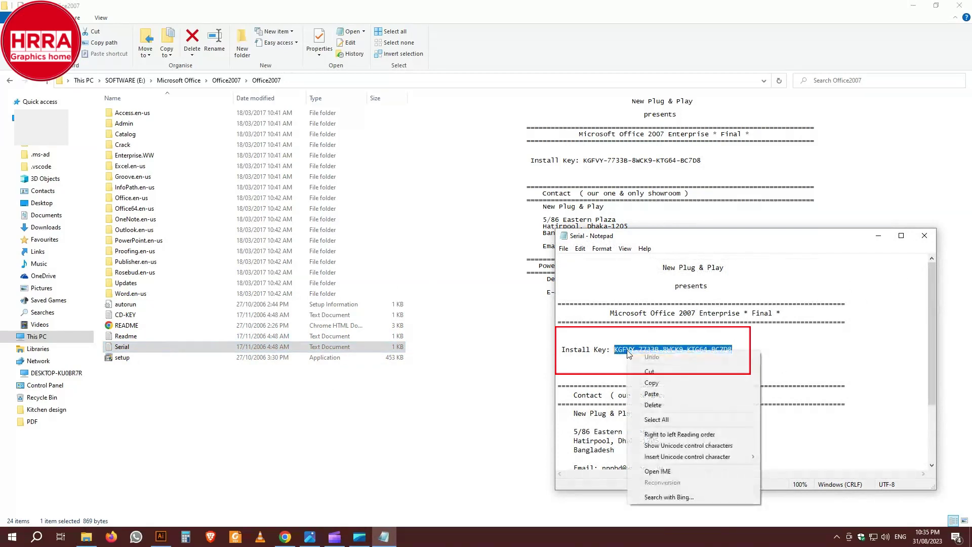
left_click(651, 383)
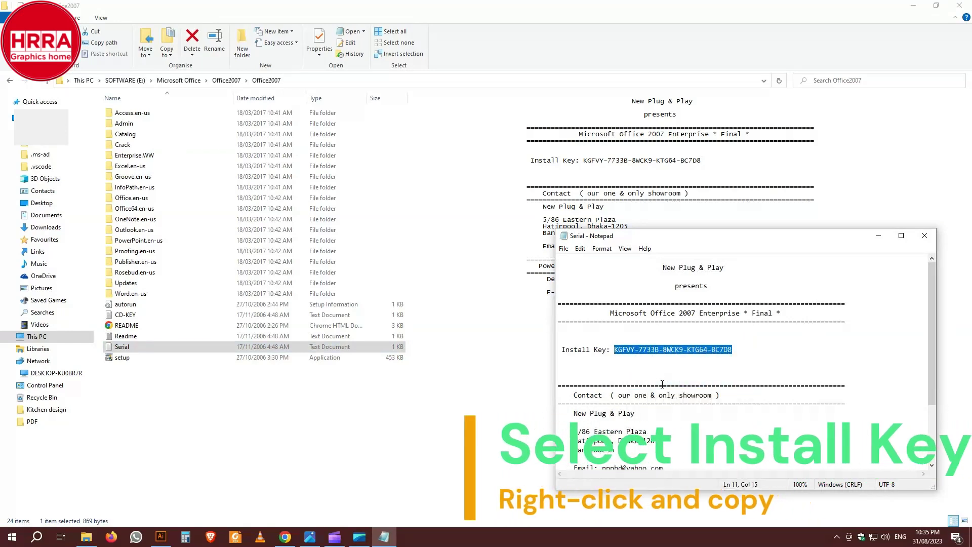
left_click(884, 242)
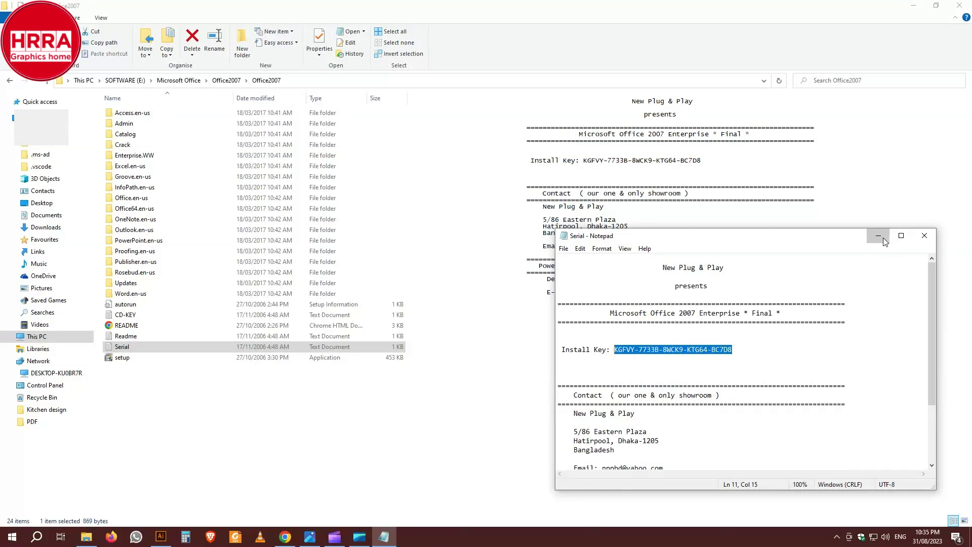
Step: Run the setup application from the Office2007 folder
left_click(211, 419)
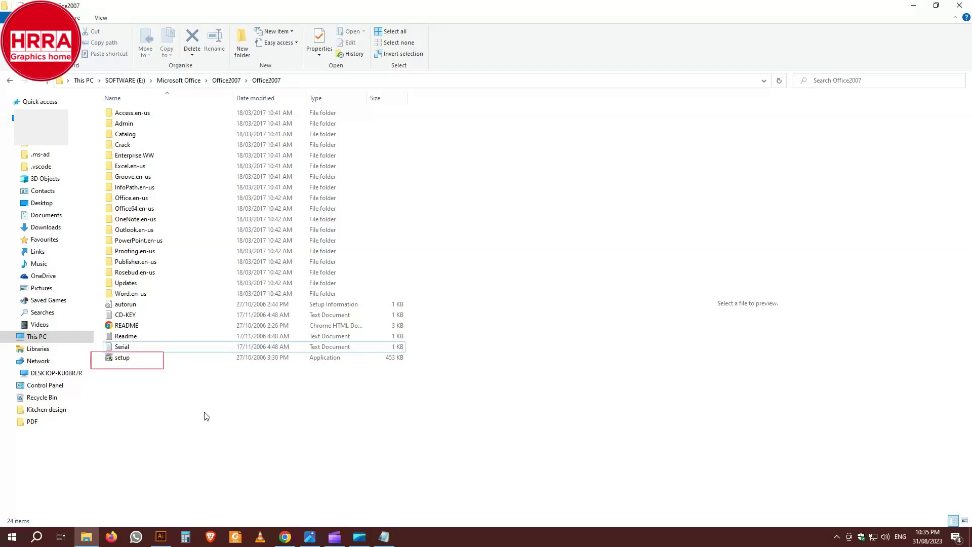
double_click(326, 359)
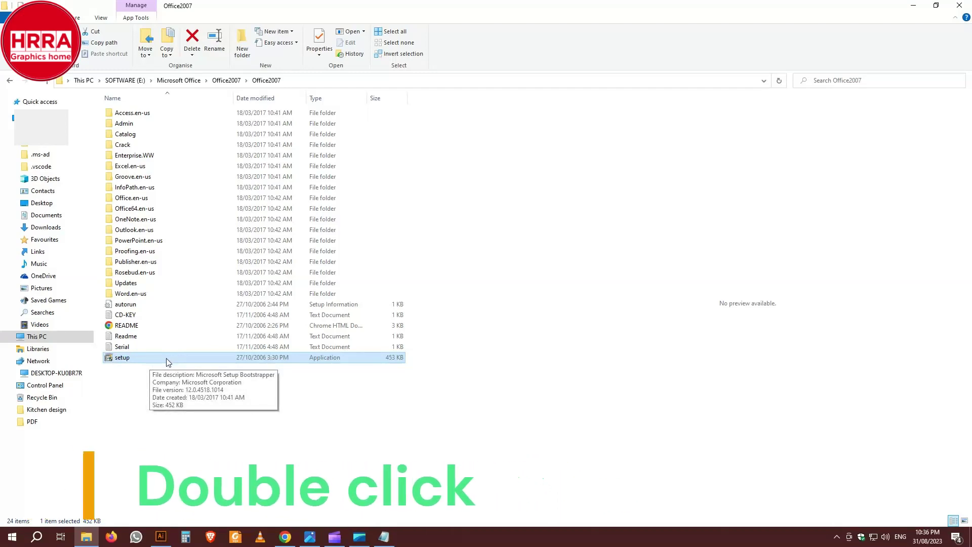
double_click(167, 360)
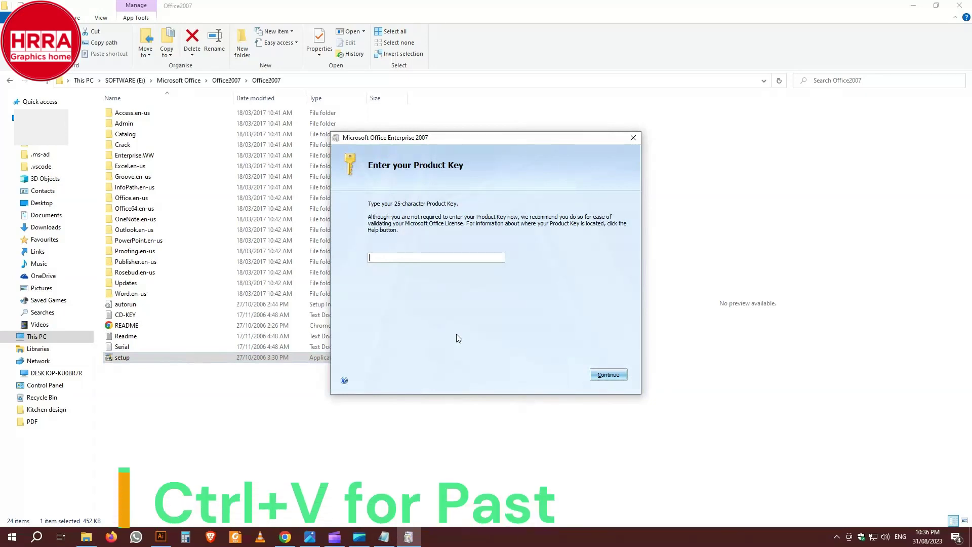
Step: Paste the copied product key into the Microsoft Office Enterprise 2007 installer and continue to the installation choices
key("ctrl+v")
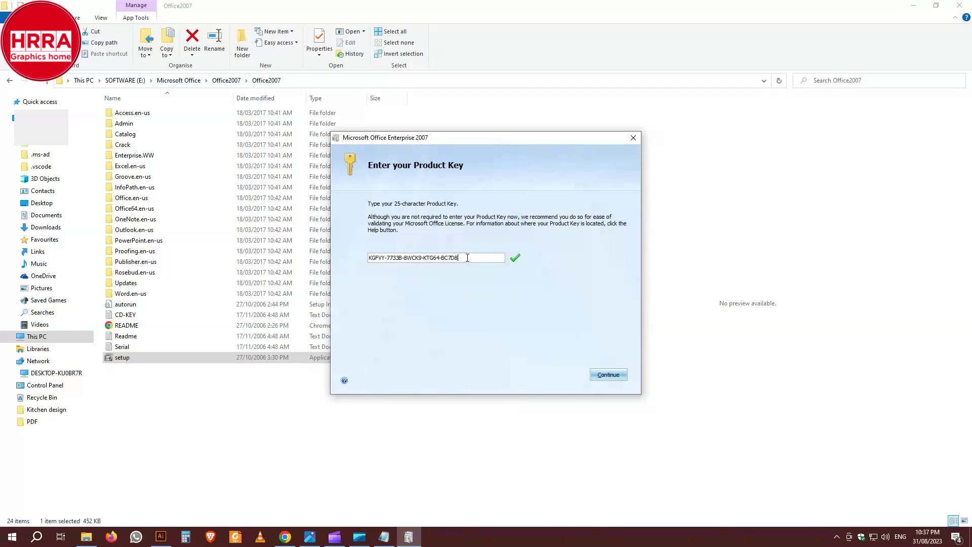
left_click_drag(467, 258, 336, 257)
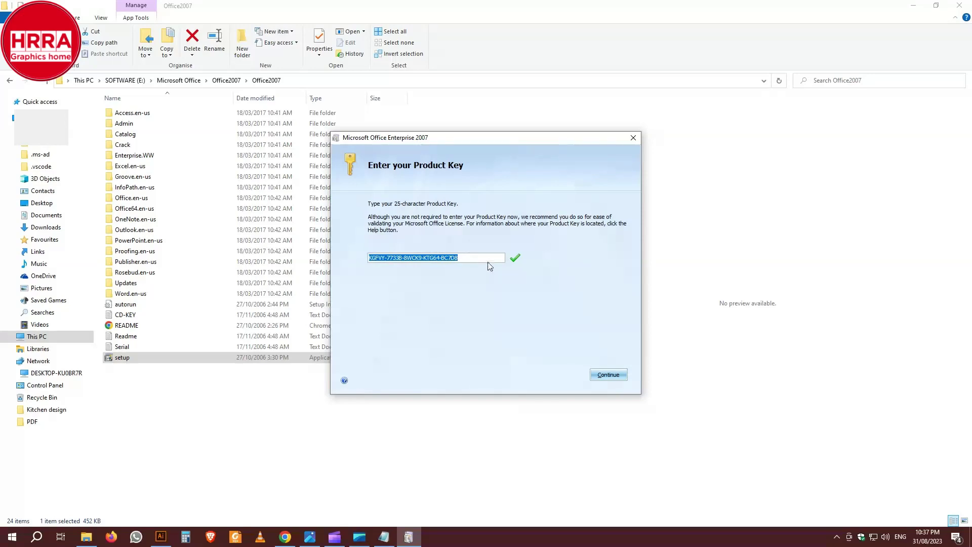
left_click(618, 374)
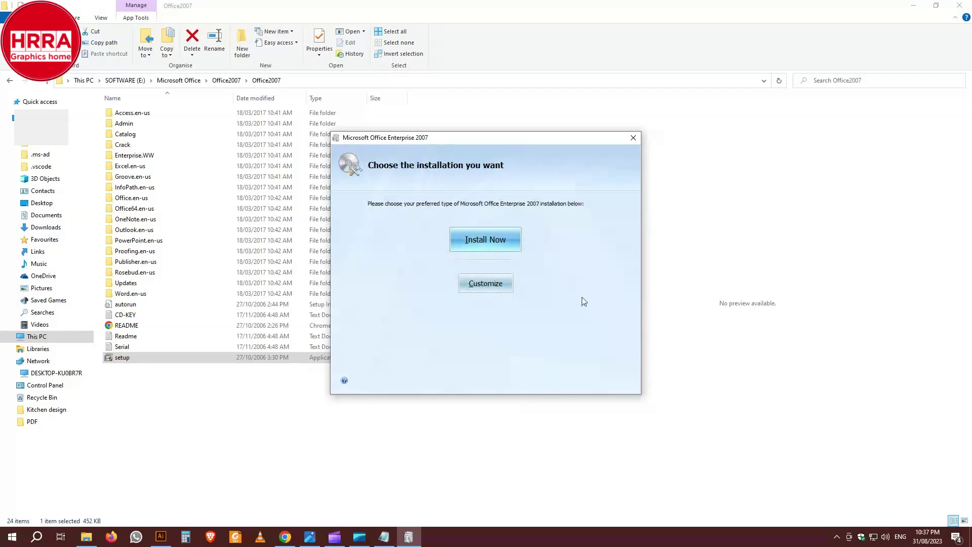
Step: Install Microsoft Office Enterprise 2007 with the Install Now option and close the installer when it finishes
left_click(512, 240)
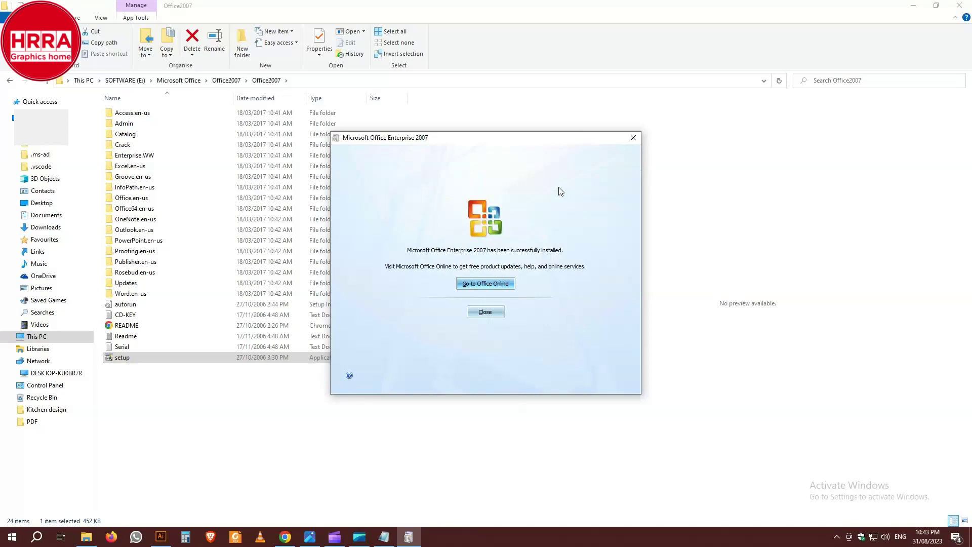
left_click(485, 311)
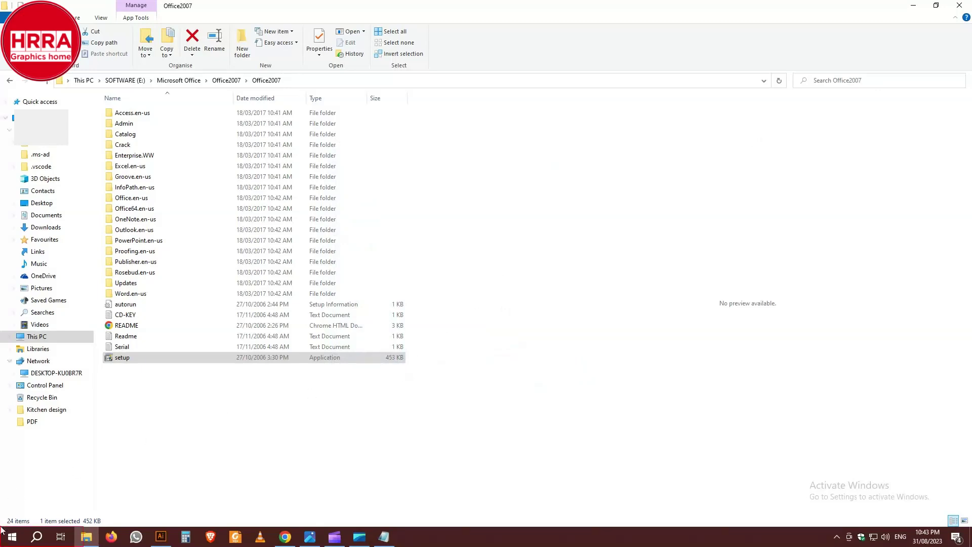
Step: Launch Microsoft Office Word 2007 from the Microsoft Office group of installed programs
left_click(8, 541)
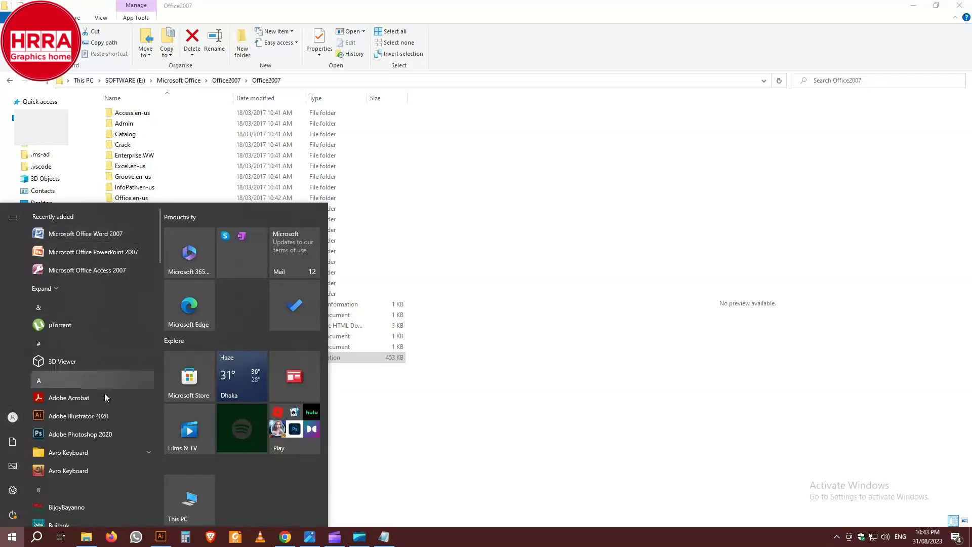
scroll(101, 403, "down", 10)
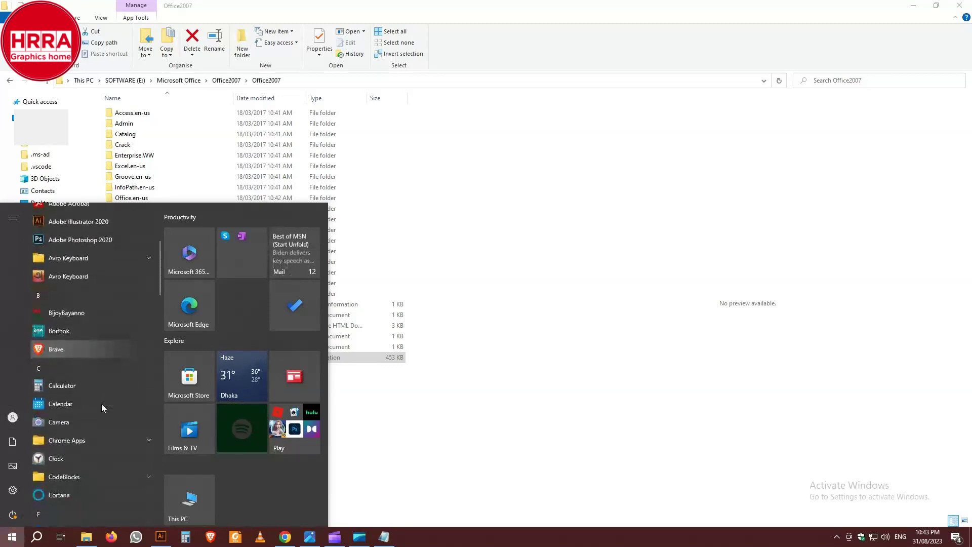
scroll(102, 403, "down", 10)
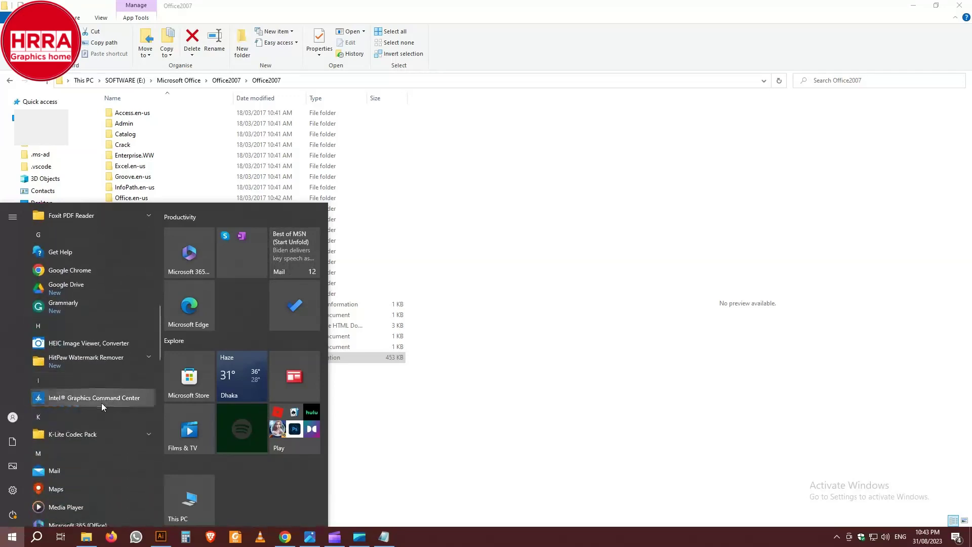
scroll(102, 402, "down", 2)
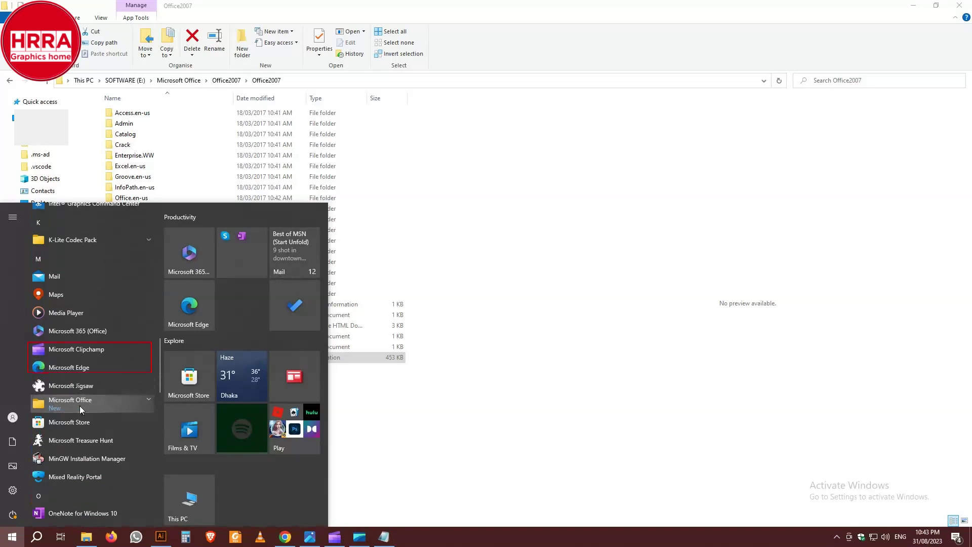
scroll(111, 401, "down", 2)
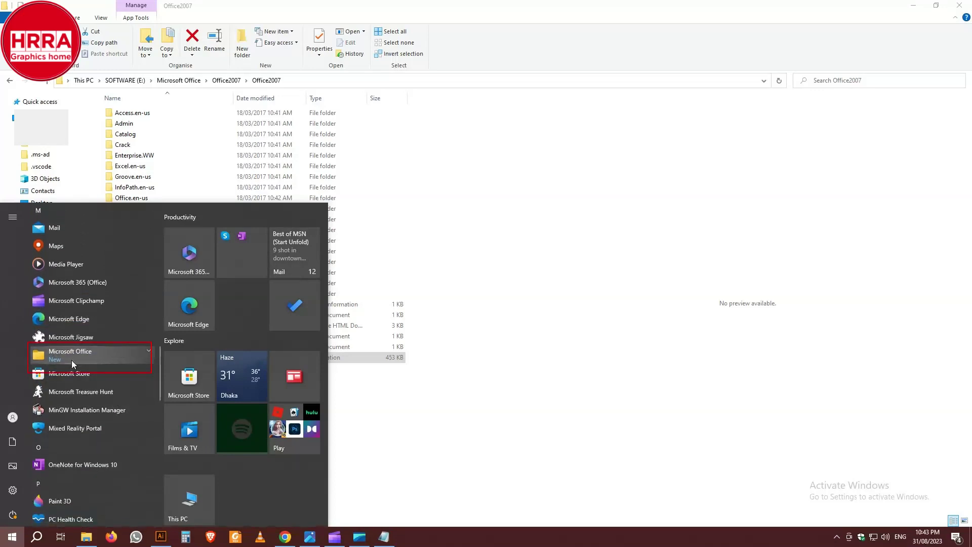
left_click(144, 354)
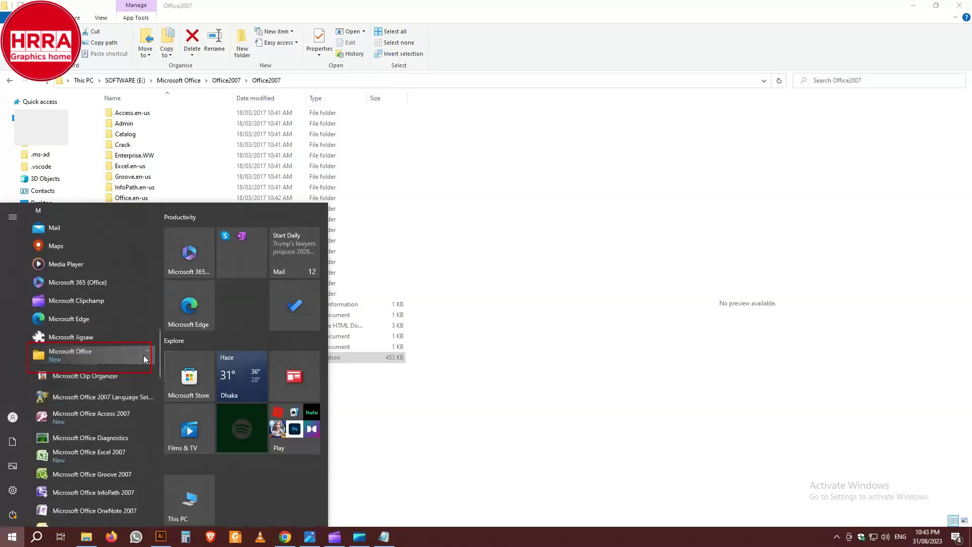
scroll(107, 395, "down", 6)
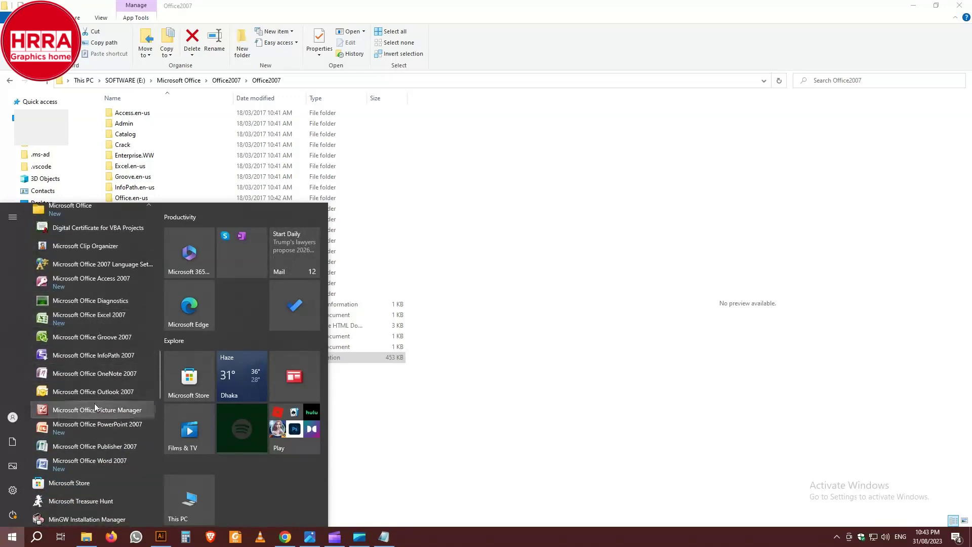
scroll(96, 402, "down", 2)
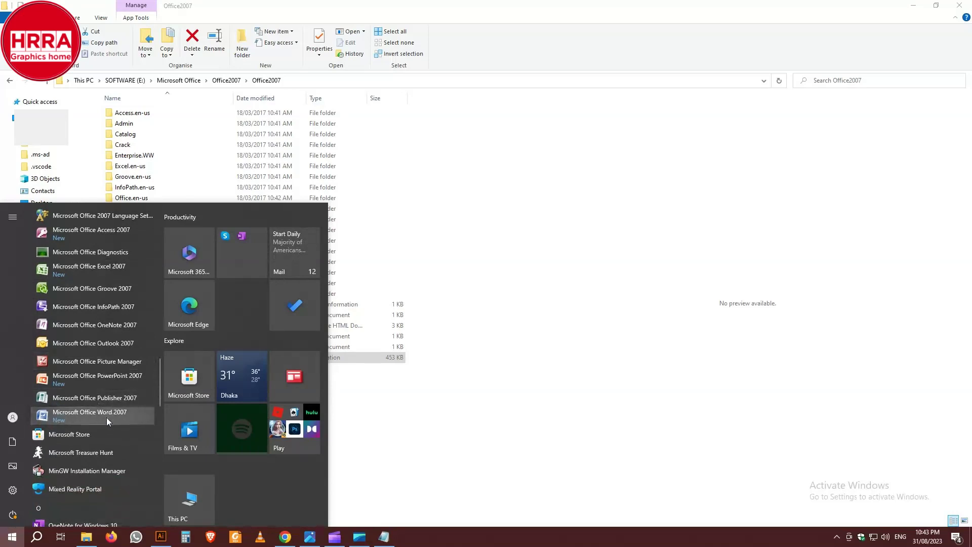
left_click(106, 418)
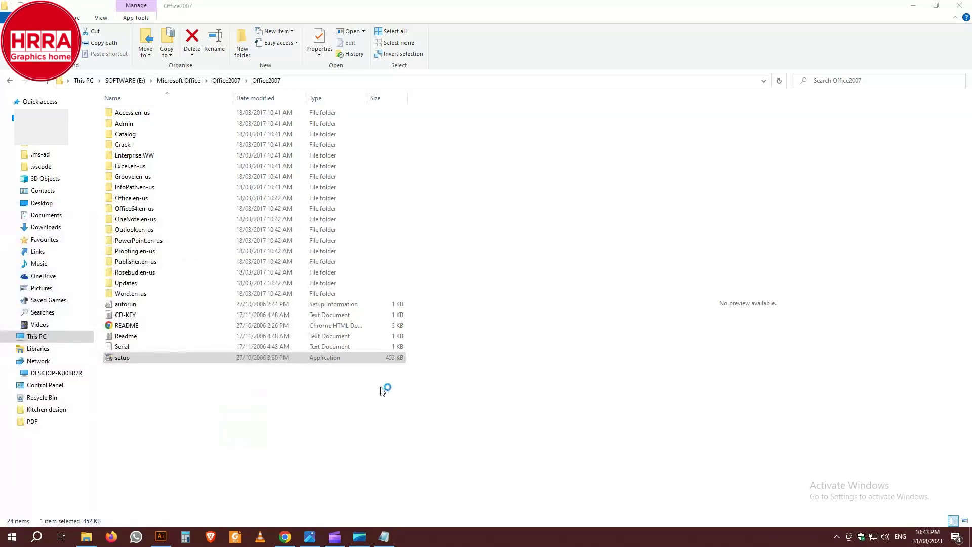